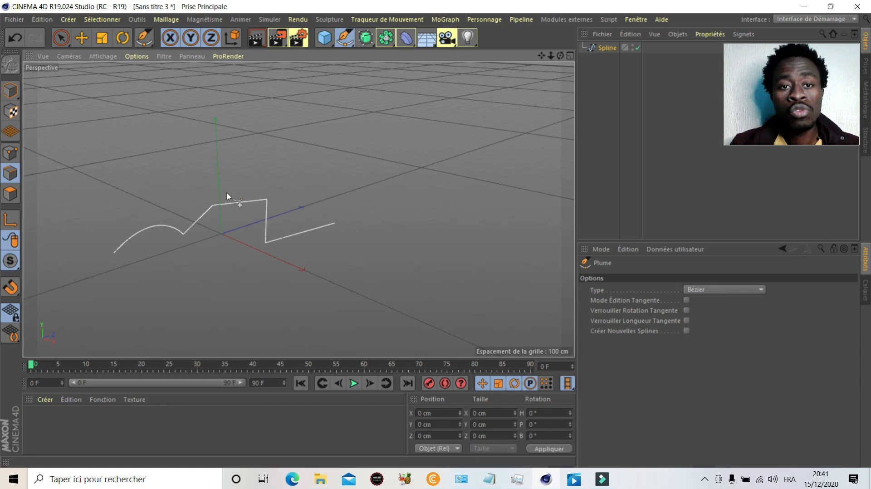
Step: Draw a Bézier spline mixing straight and curved segments with the Plume tool in the empty grid area beyond the existing spline
click(354, 49)
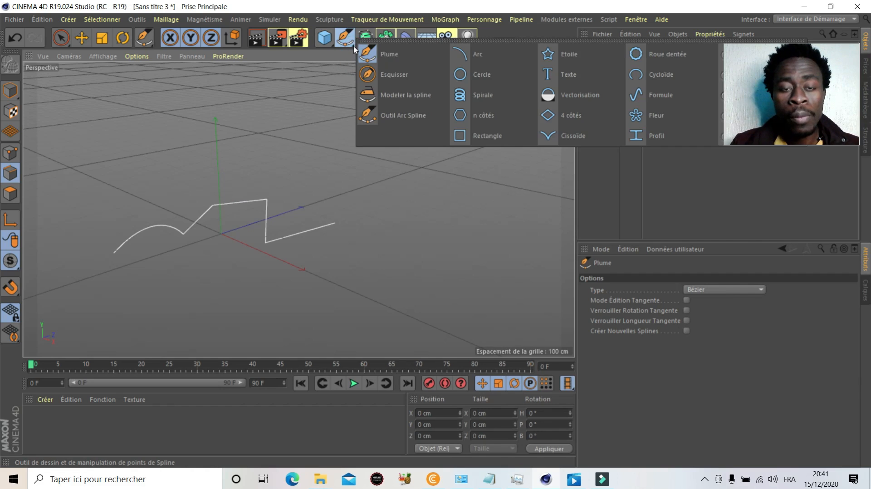
click(393, 59)
scroll(201, 229, down, 3)
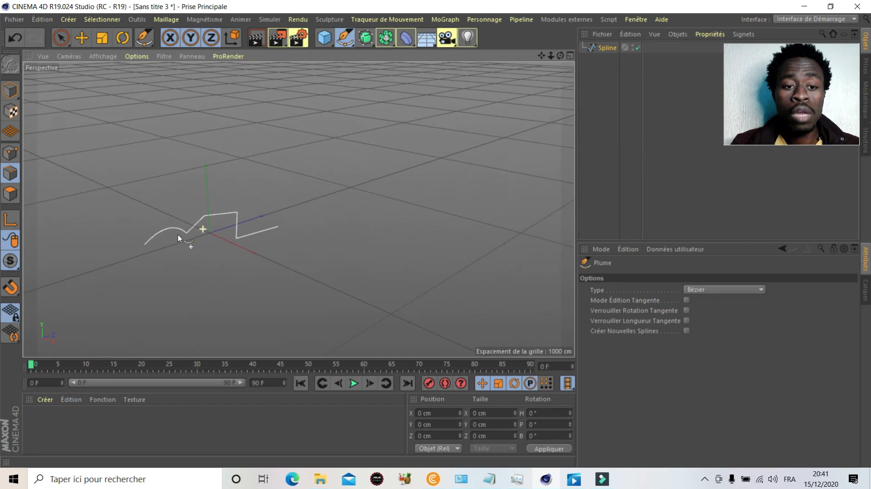
scroll(327, 175, up, 2)
scroll(307, 186, up, 2)
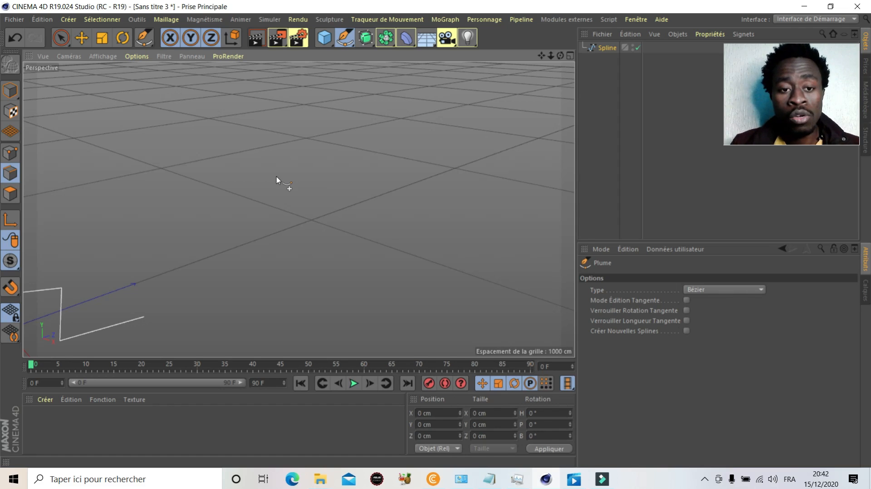
scroll(276, 177, down, 4)
scroll(347, 174, up, 4)
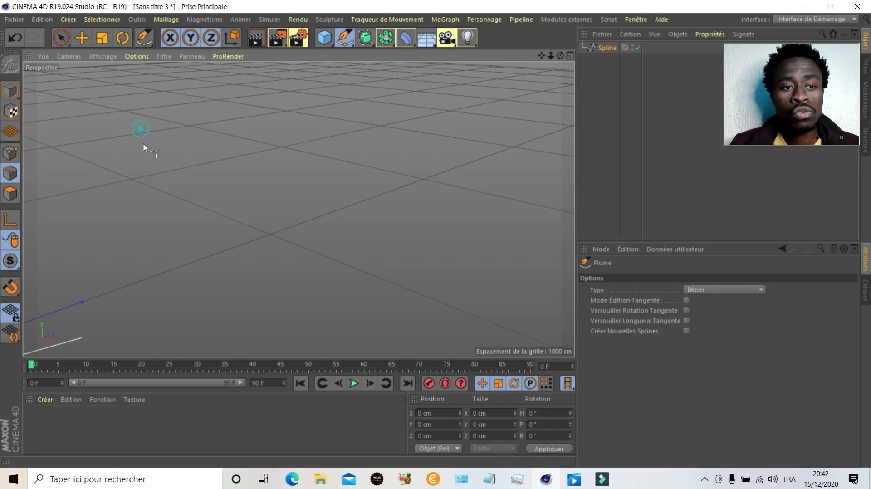
click(183, 194)
click(289, 209)
click(307, 124)
drag(406, 148, 407, 170)
drag(351, 224, 404, 279)
scroll(399, 264, down, 4)
click(467, 215)
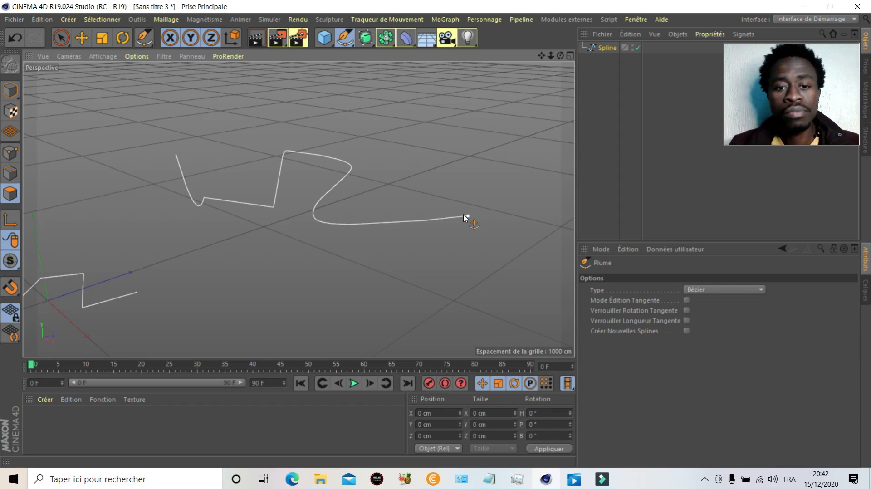
scroll(328, 218, up, 2)
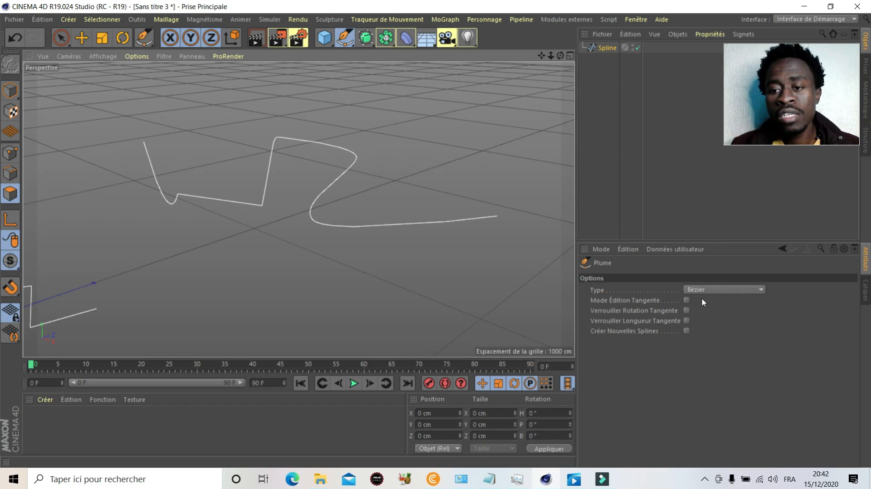
click(725, 290)
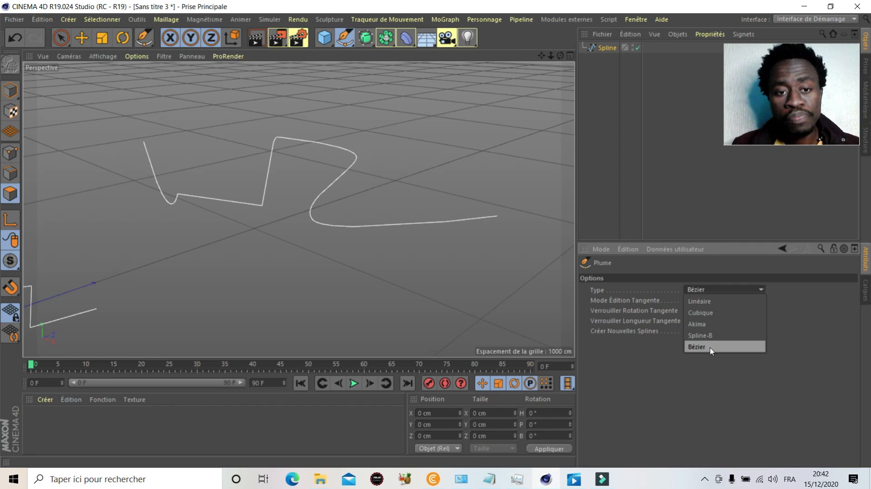
click(152, 214)
scroll(139, 216, down, 2)
scroll(218, 213, up, 1)
scroll(214, 164, down, 1)
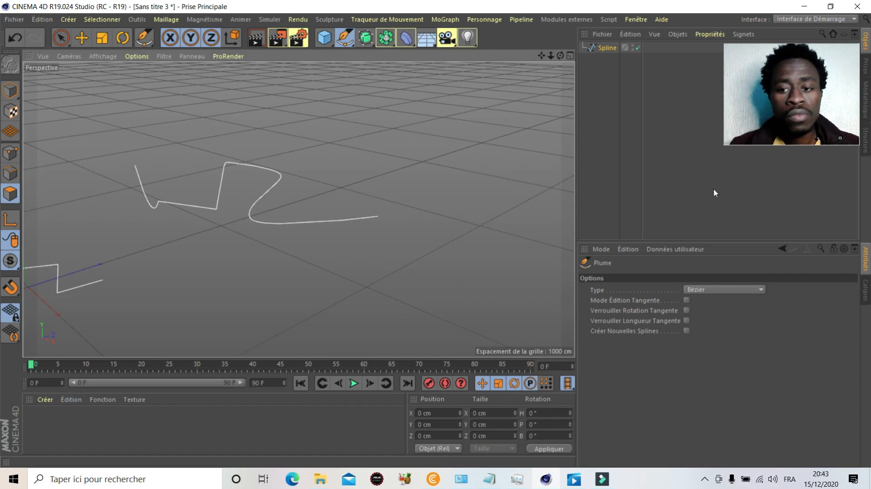
Step: Set the Plume type to Linéaire and draw a seven-point zigzag spline beyond the curved one
click(721, 290)
click(735, 302)
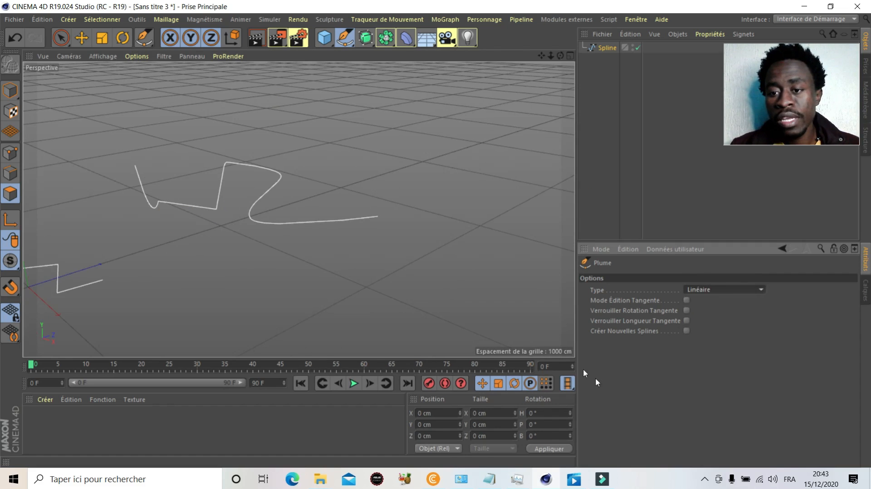
scroll(292, 260, down, 1)
scroll(300, 118, up, 1)
scroll(272, 176, up, 1)
click(179, 158)
click(305, 140)
click(347, 215)
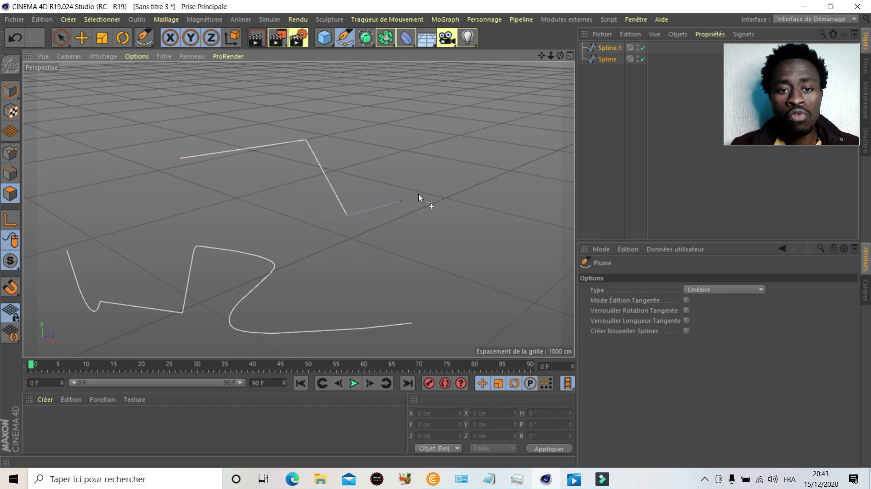
click(444, 180)
click(476, 245)
click(531, 252)
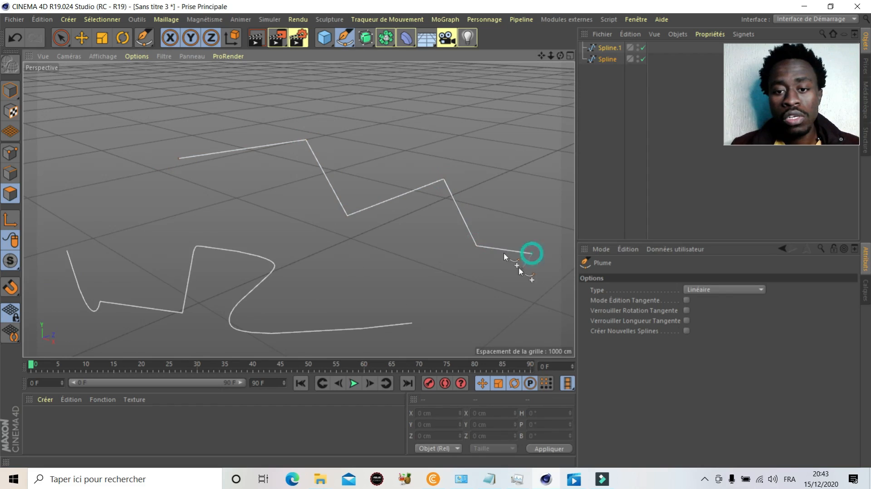
scroll(519, 290, down, 2)
click(526, 307)
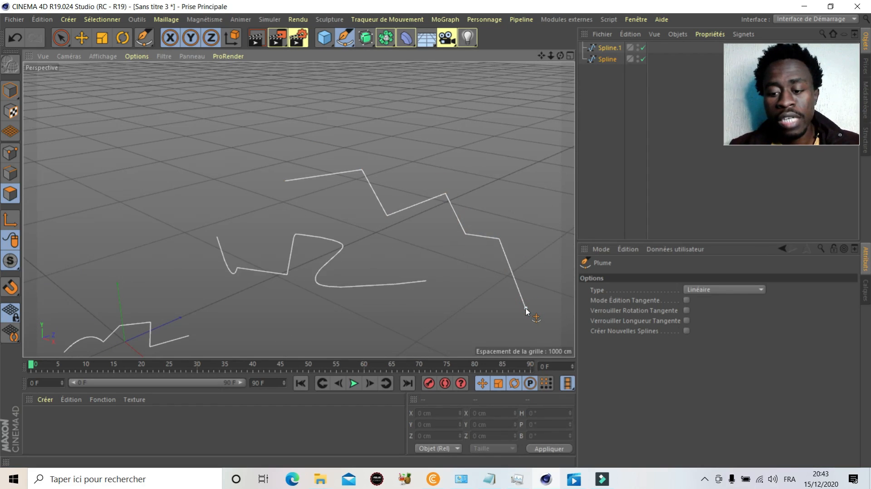
Step: Draw a short two-point straight spline in the empty area behind the zigzag spline
scroll(262, 231, down, 2)
scroll(323, 189, up, 1)
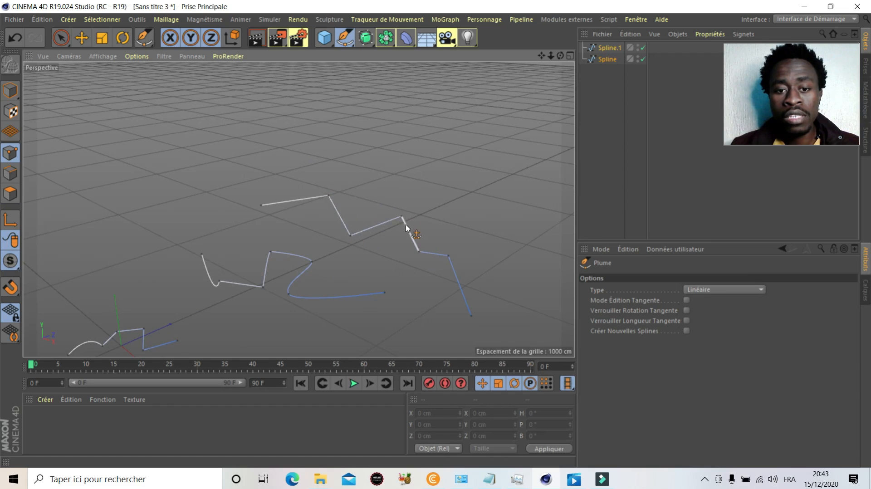
scroll(338, 159, up, 4)
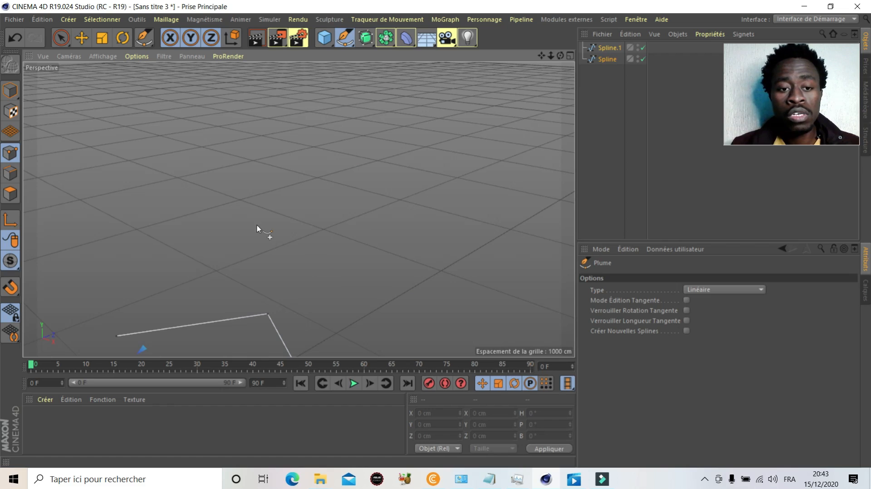
click(165, 193)
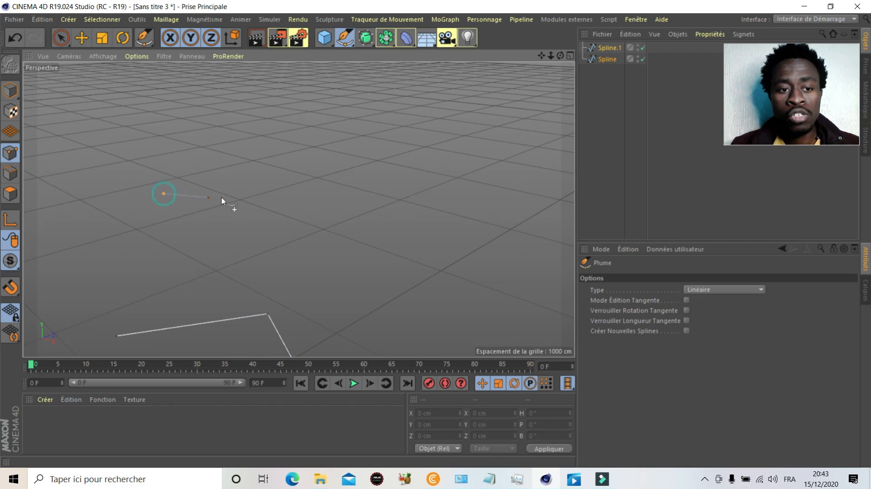
click(281, 179)
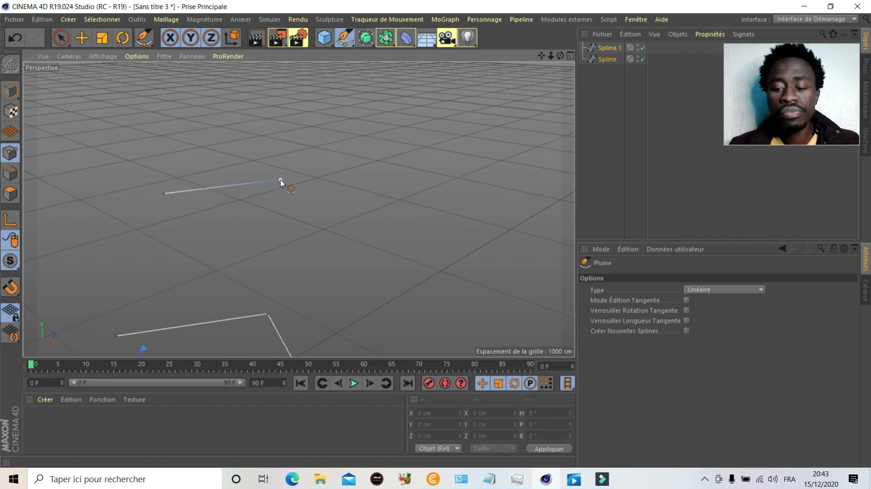
Step: Set the Plume type to Bézier and draw an arched two-point curve beside the short straight spline
click(701, 290)
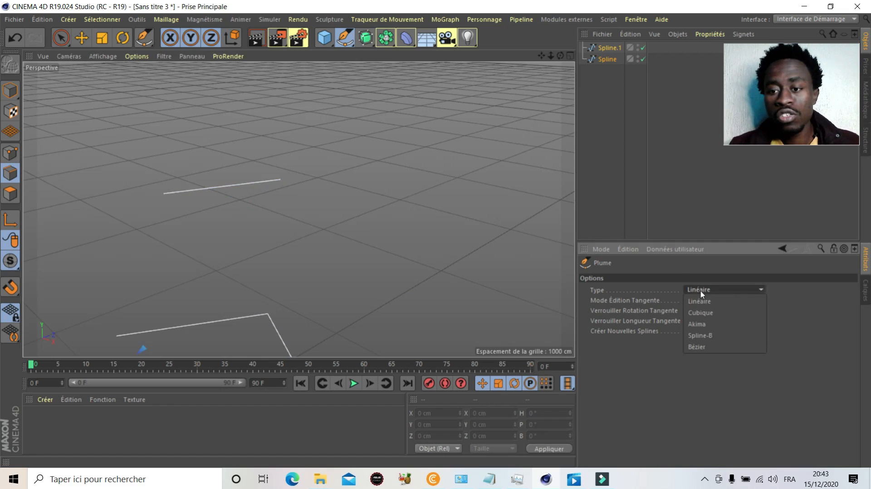
click(696, 346)
scroll(146, 233, down, 2)
scroll(375, 152, up, 4)
click(252, 255)
drag(312, 222, 381, 287)
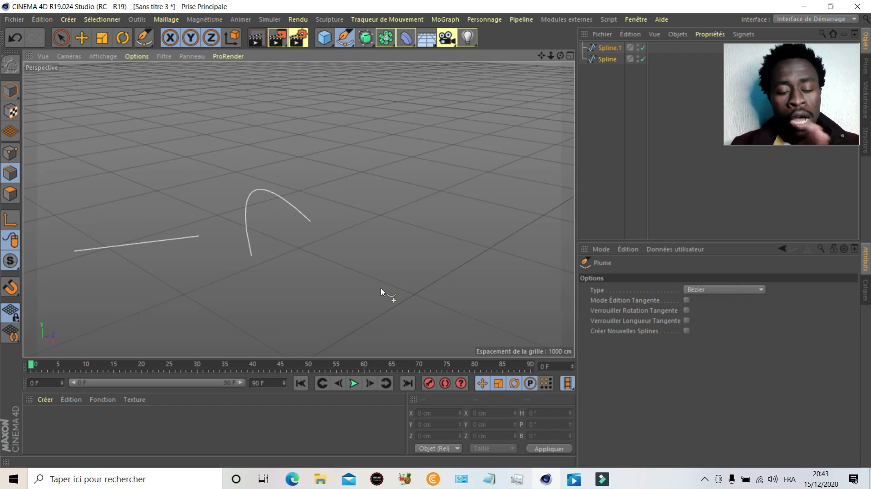
Step: Try to extend the arched Bézier curve with a further point toward the foreground, and undo the addition
drag(385, 293, 449, 322)
click(450, 322)
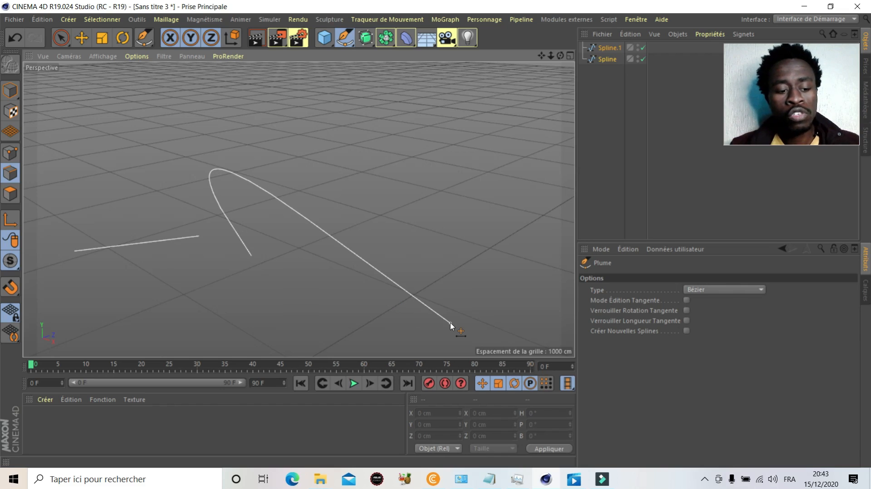
key(ctrl+z)
click(450, 323)
key(ctrl+z)
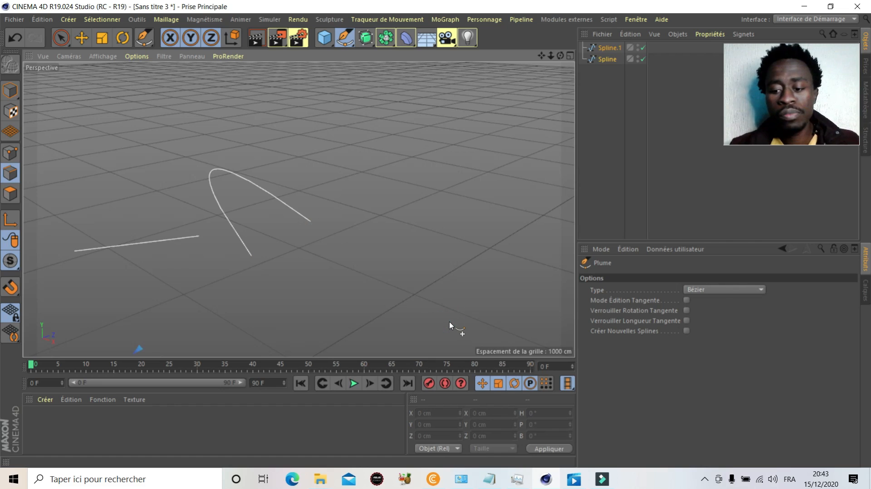
Step: Set the Plume type to Linéaire and draw a four-point zigzag spline behind the arched curve, ending the drawing there
scroll(198, 174, up, 3)
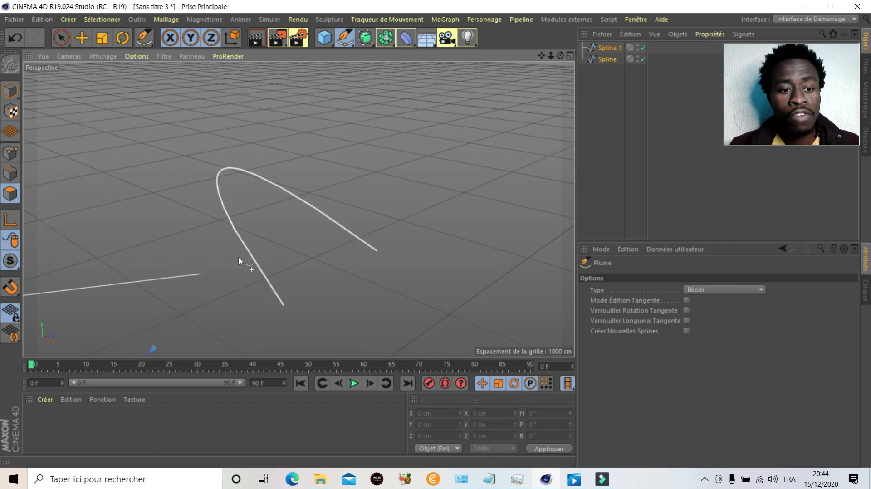
scroll(243, 195, down, 2)
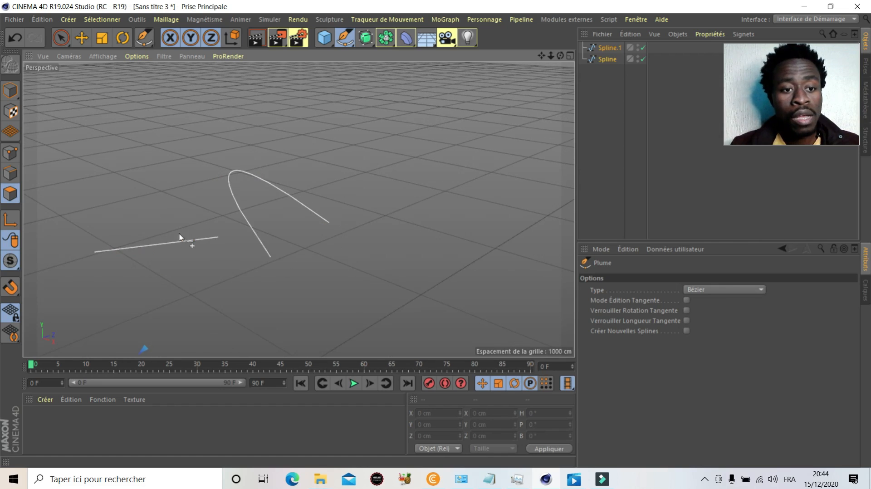
click(703, 291)
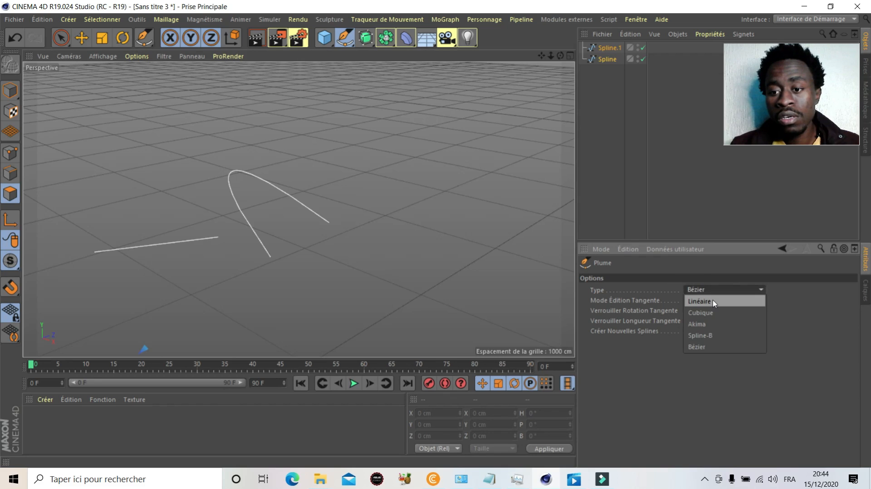
click(713, 301)
scroll(222, 227, down, 2)
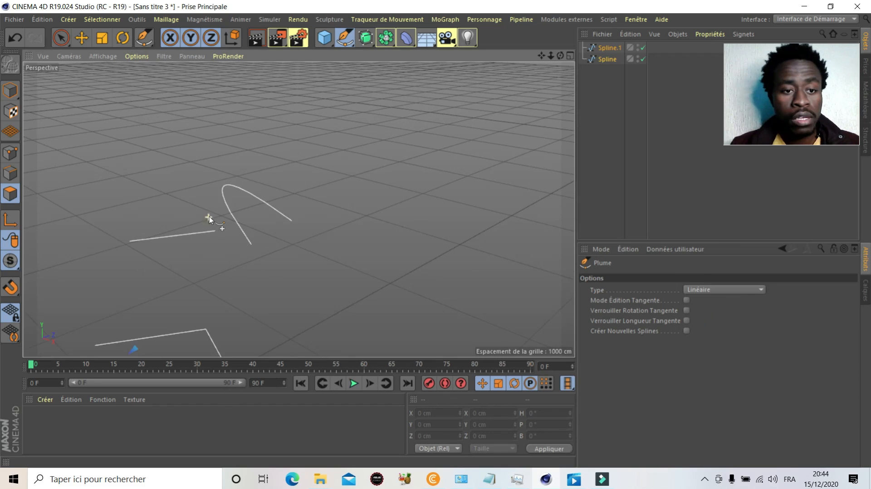
click(115, 154)
click(226, 129)
click(307, 183)
click(350, 156)
key(Escape)
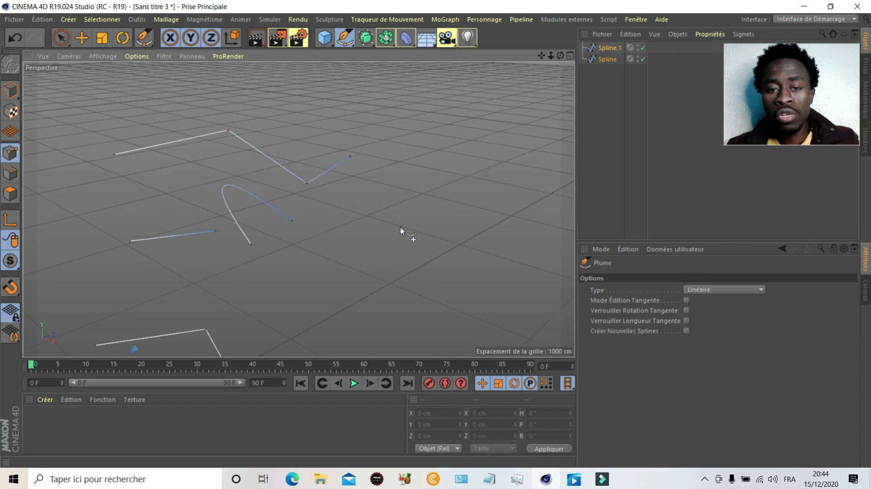
Step: Enable Créer Nouvelles Splines and draw a separate four-point linear spline in the empty area behind the others
scroll(329, 231, up, 1)
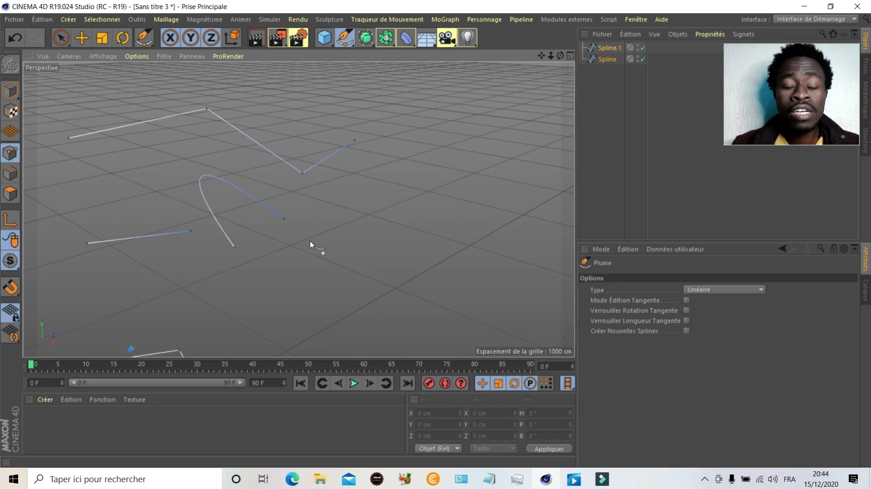
scroll(296, 213, down, 2)
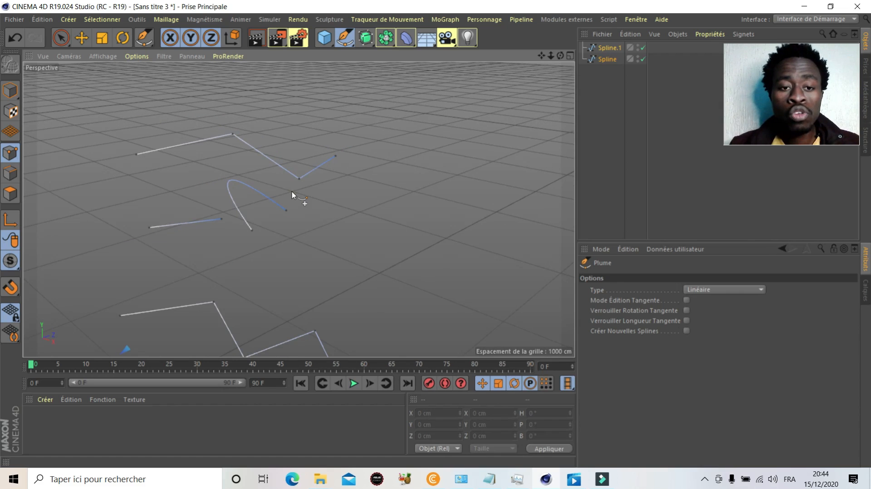
scroll(292, 191, down, 2)
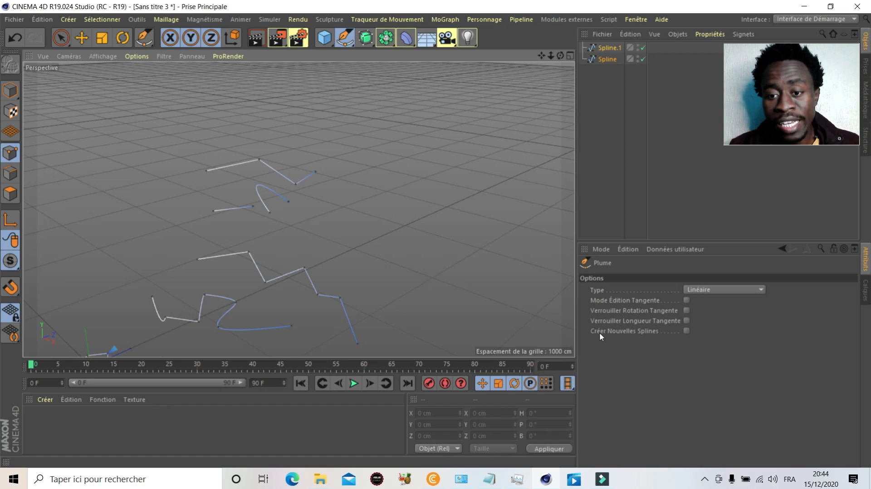
click(687, 330)
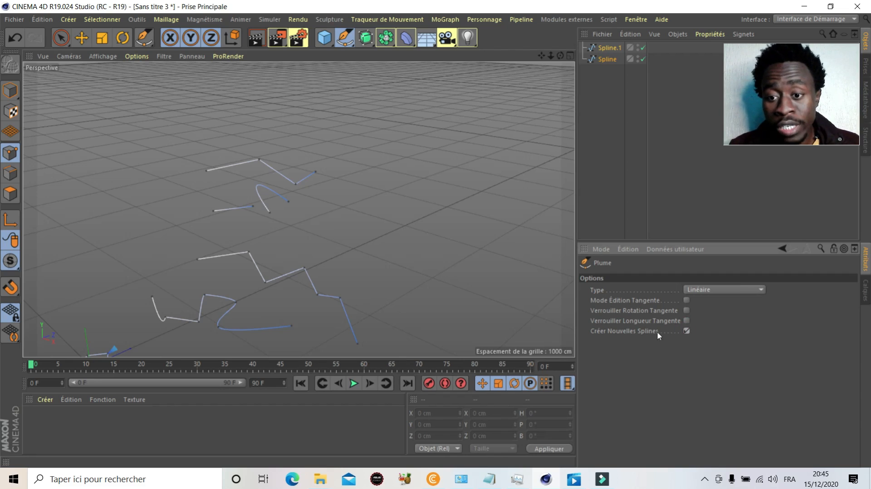
click(317, 118)
click(382, 113)
click(400, 113)
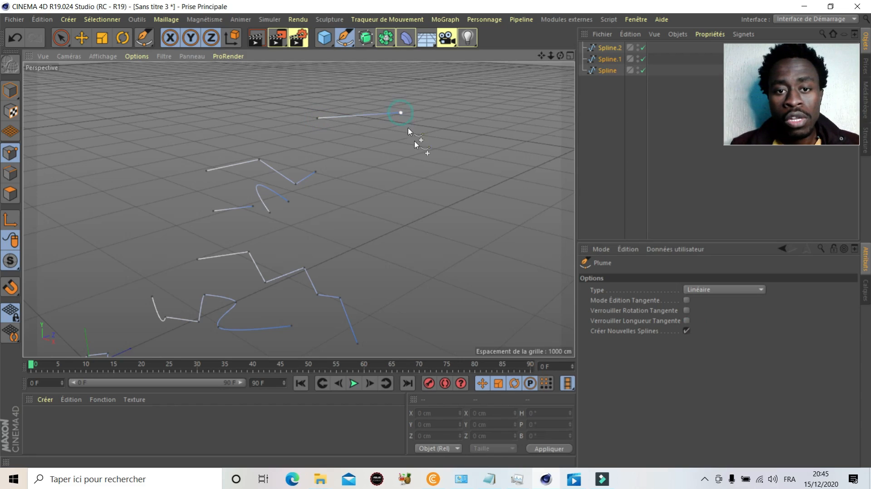
click(426, 169)
click(502, 189)
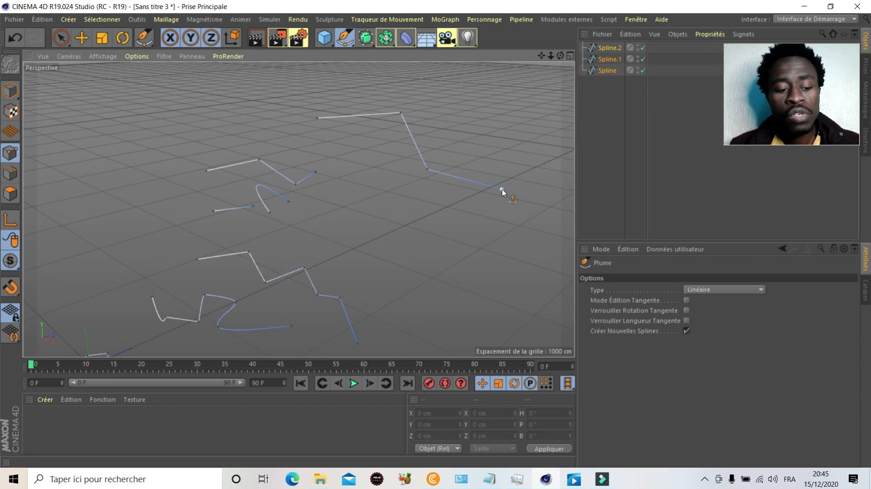